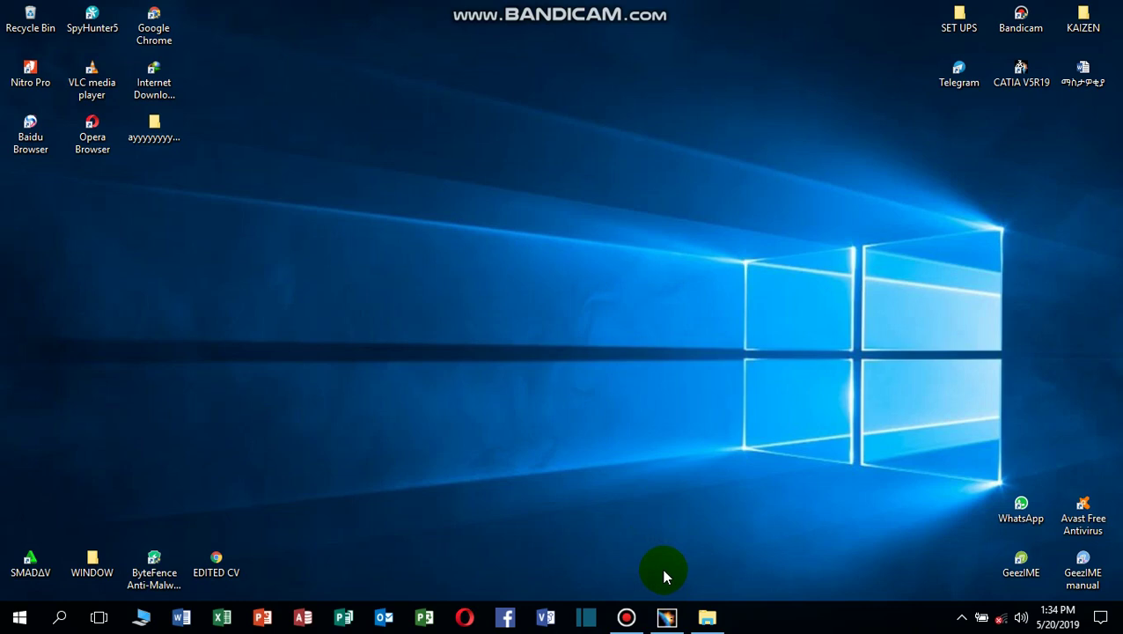
Step: Start a new Part Design part from the Start menu, keeping the default name Part1
mouse_move(666, 616)
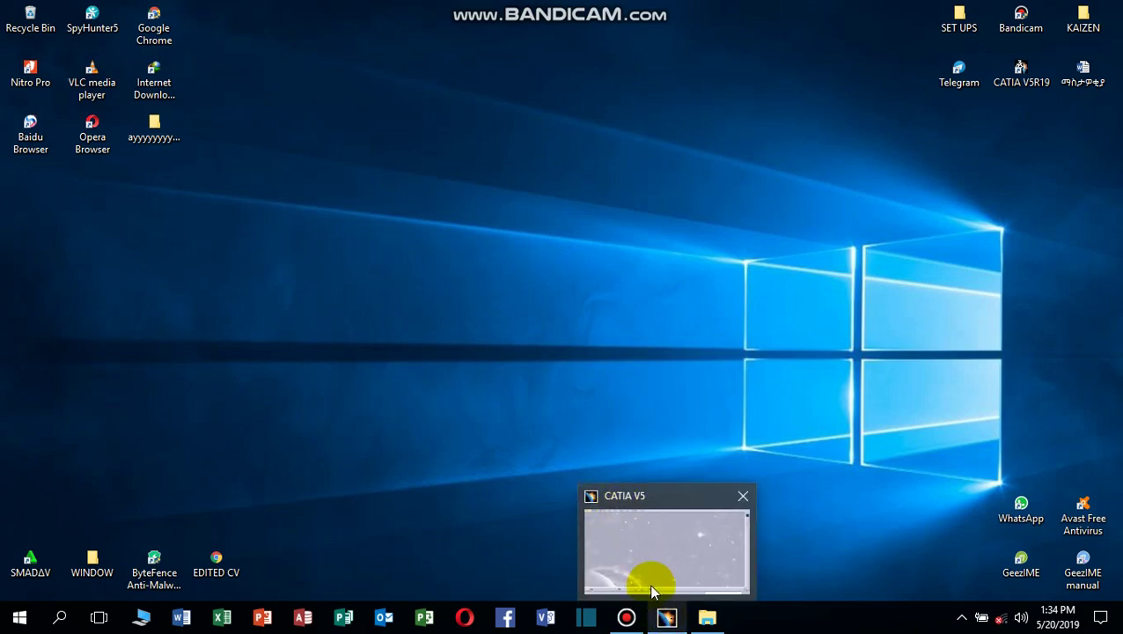
click(649, 542)
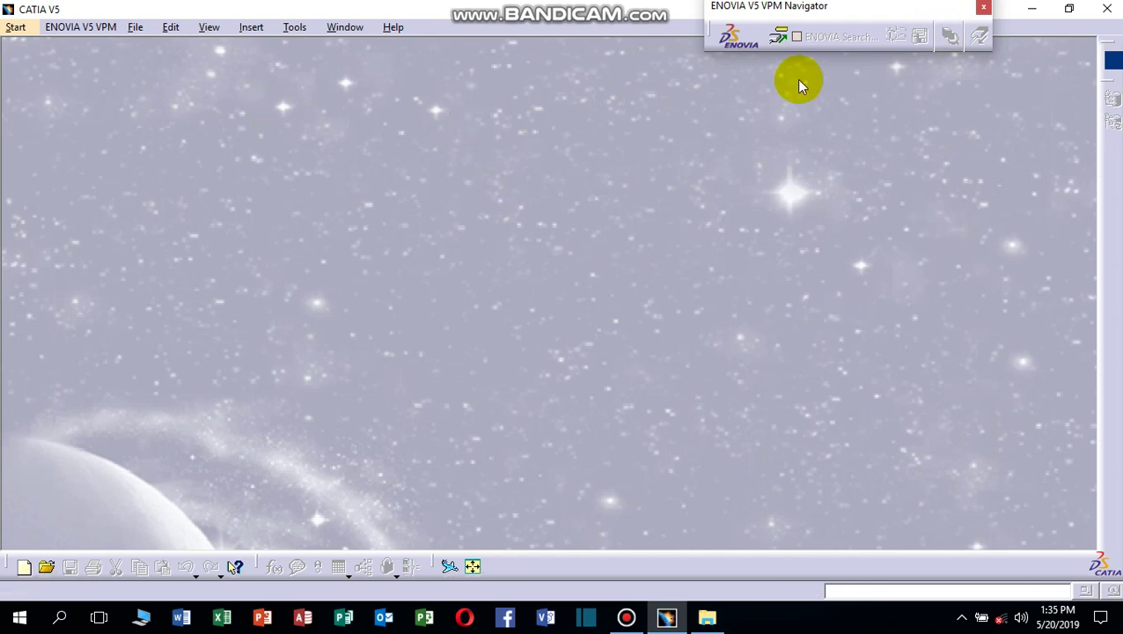
click(17, 28)
mouse_move(51, 74)
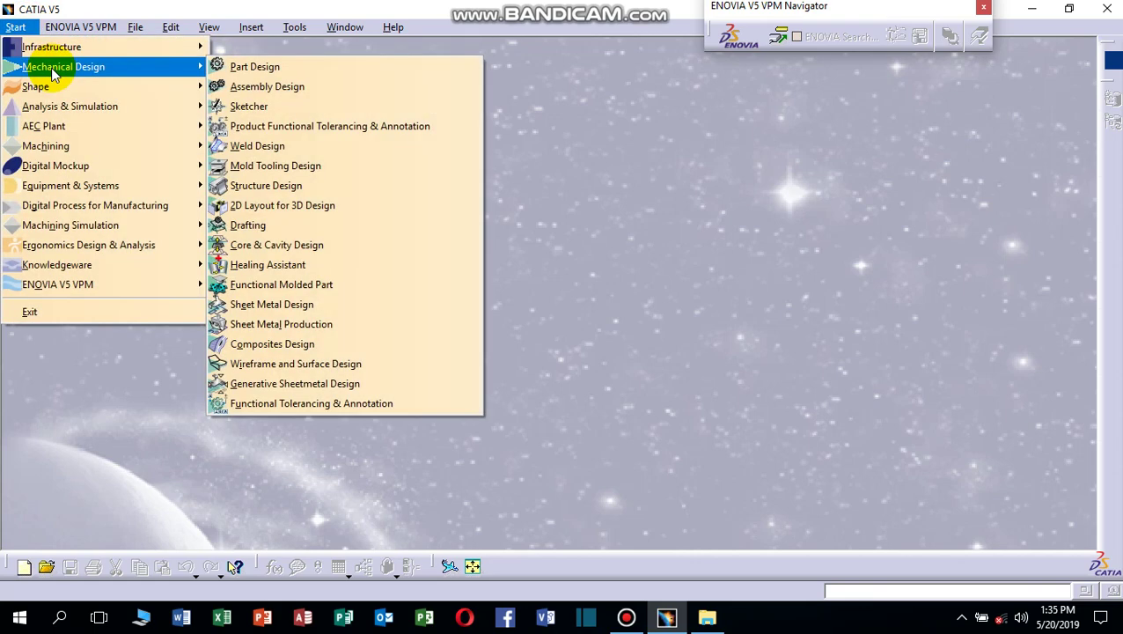
click(288, 71)
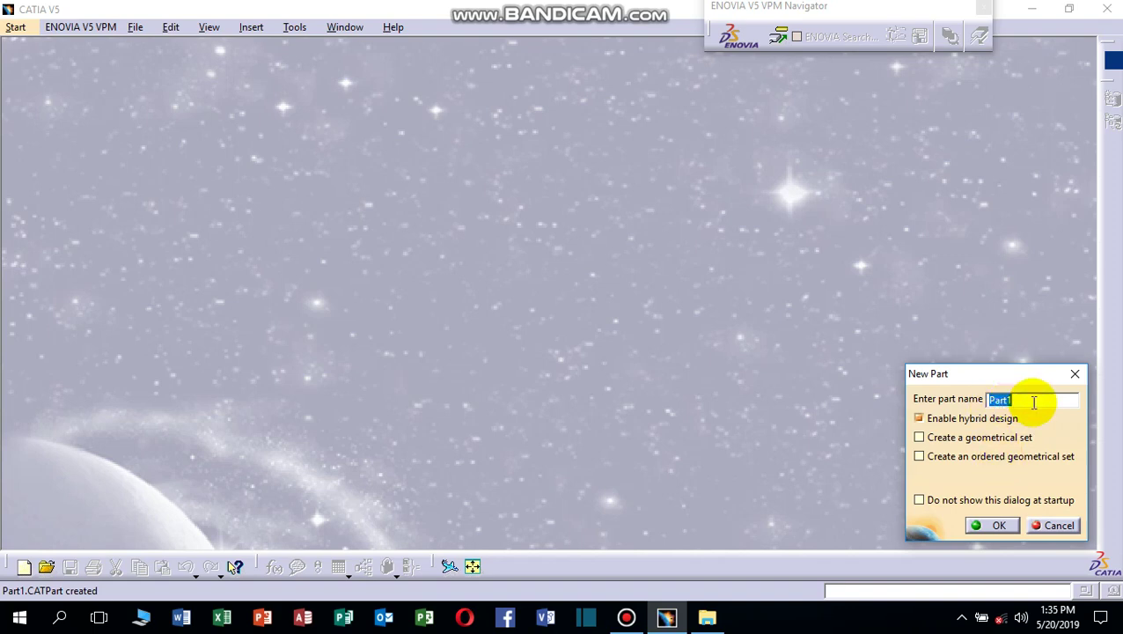
click(999, 524)
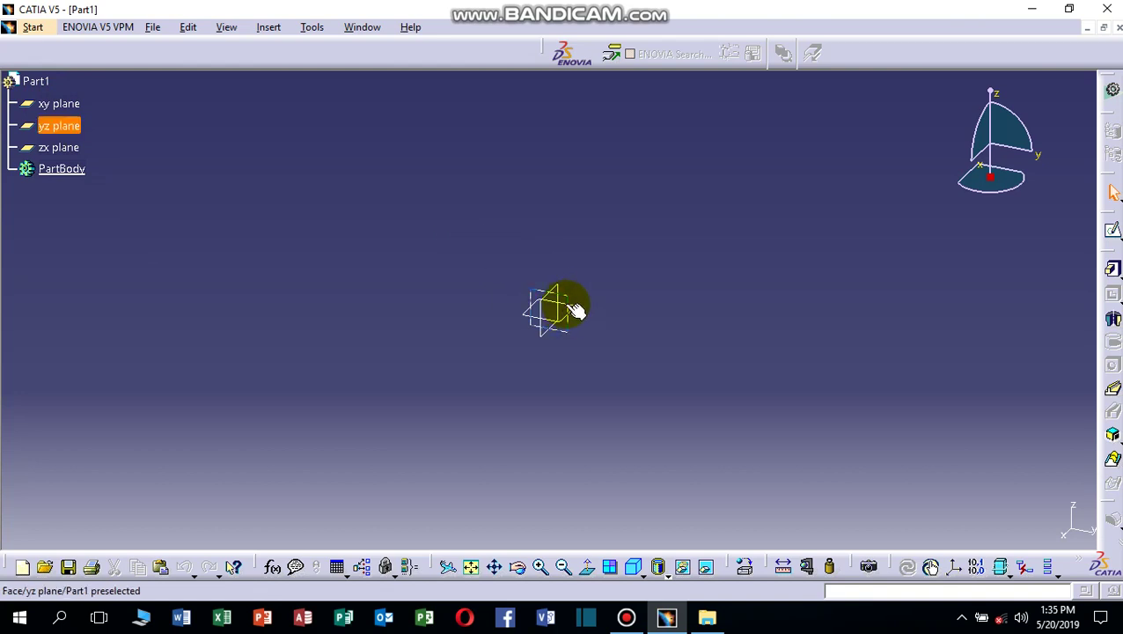
Step: Open a new sketch on Part1's xy plane
click(75, 106)
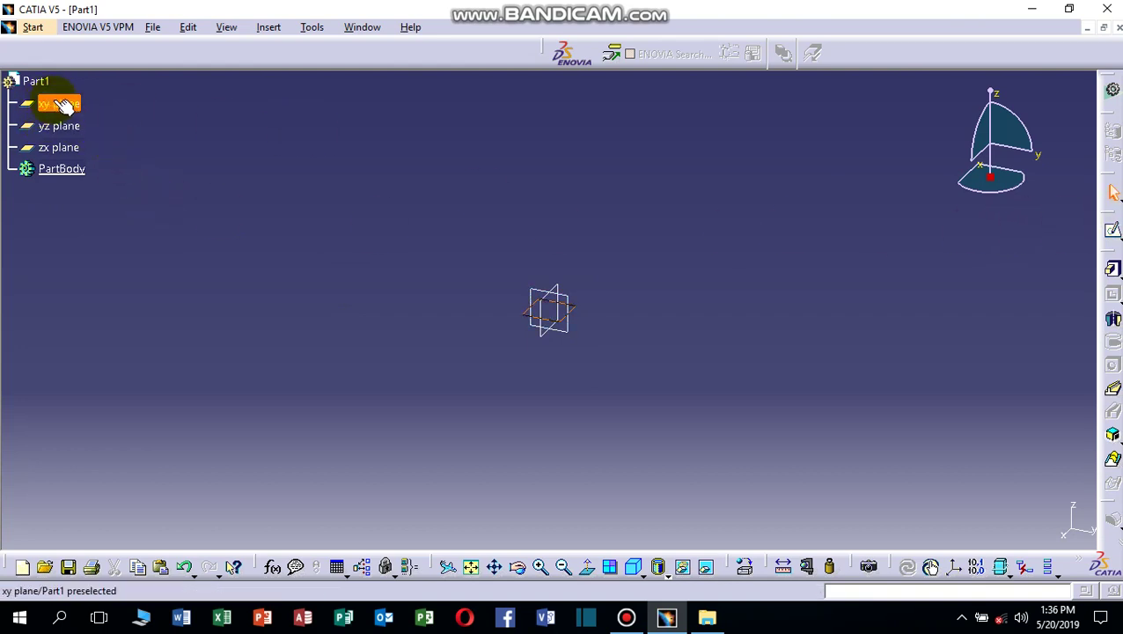
click(1114, 234)
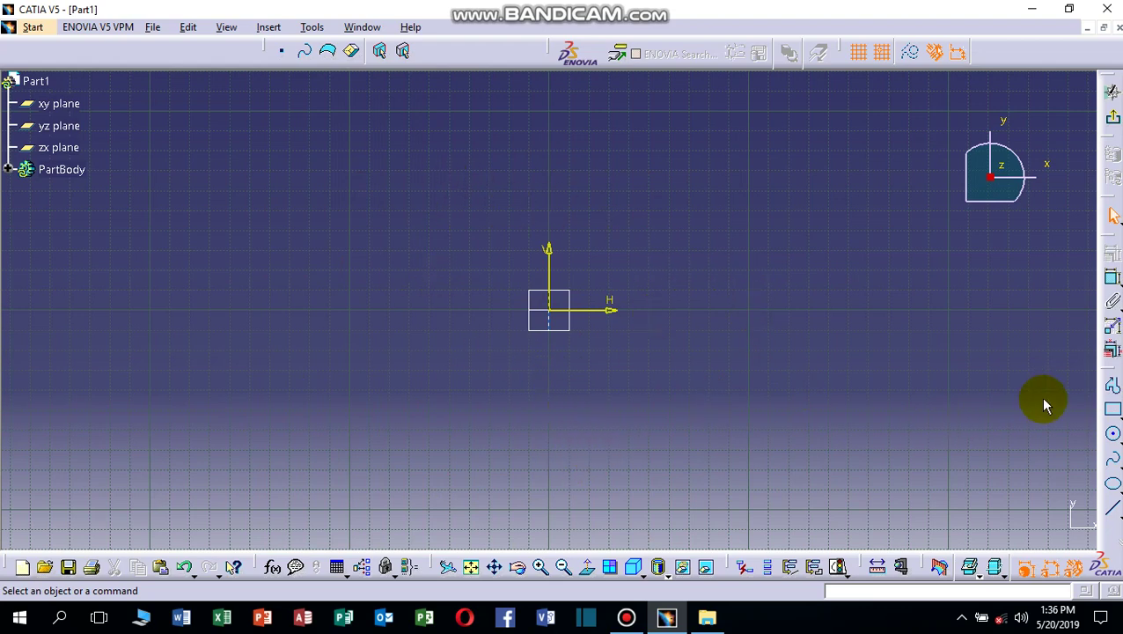
Step: Draw a roughly 230 mm wide rectangle around the sketch origin
click(1114, 414)
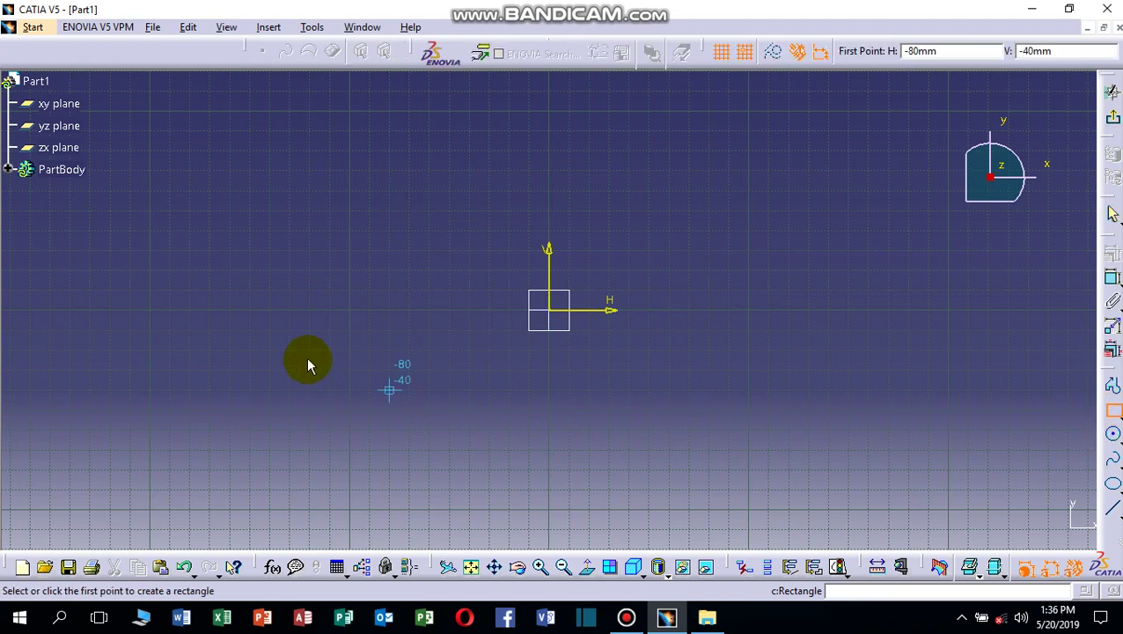
click(291, 211)
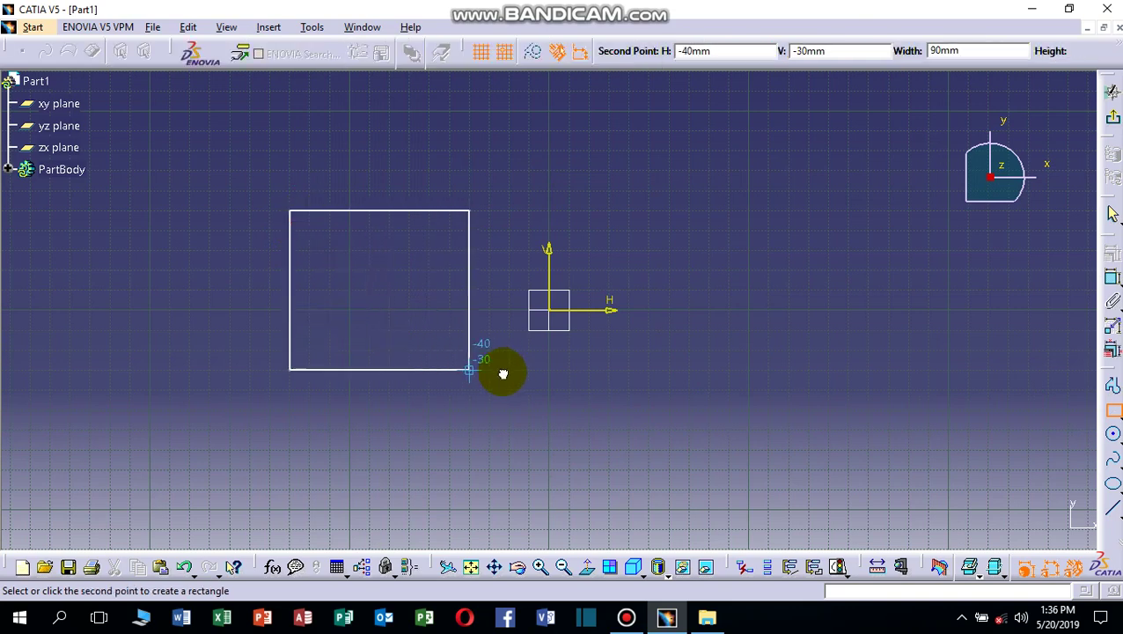
click(769, 411)
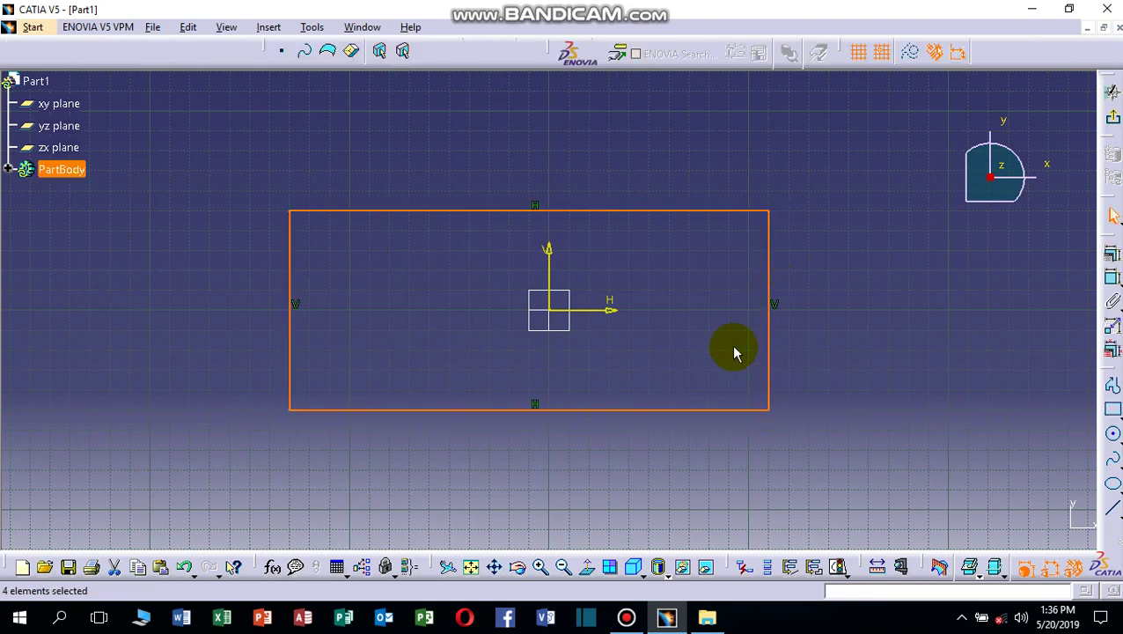
click(887, 308)
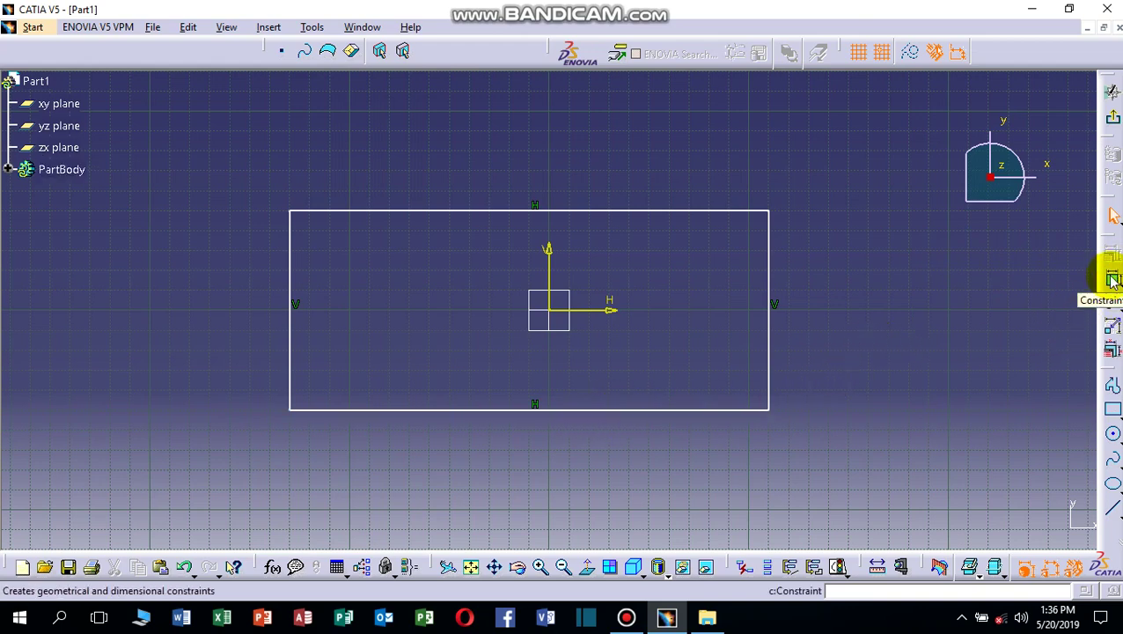
Step: Add a 240 mm dimension to the bottom edge and a 100 mm dimension to the right edge
click(1113, 279)
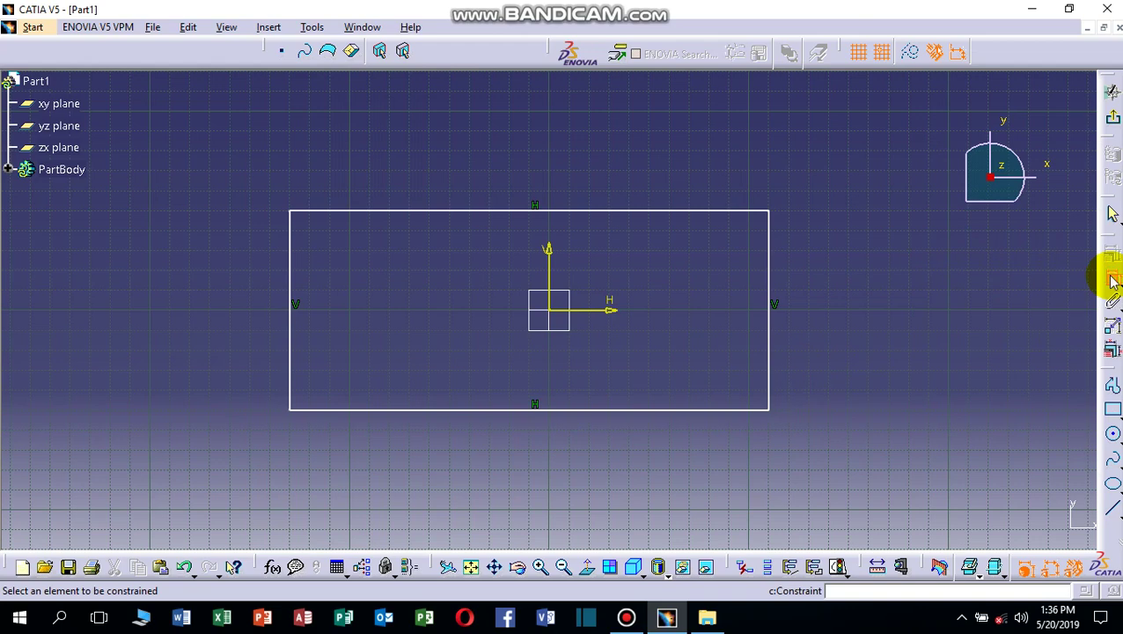
click(594, 412)
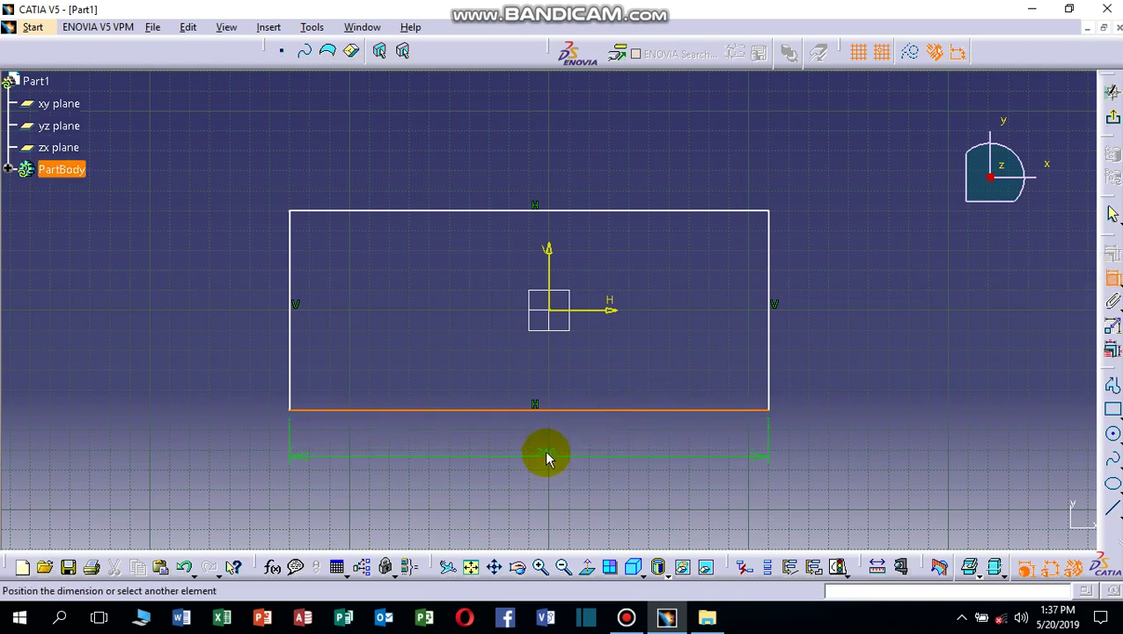
click(546, 451)
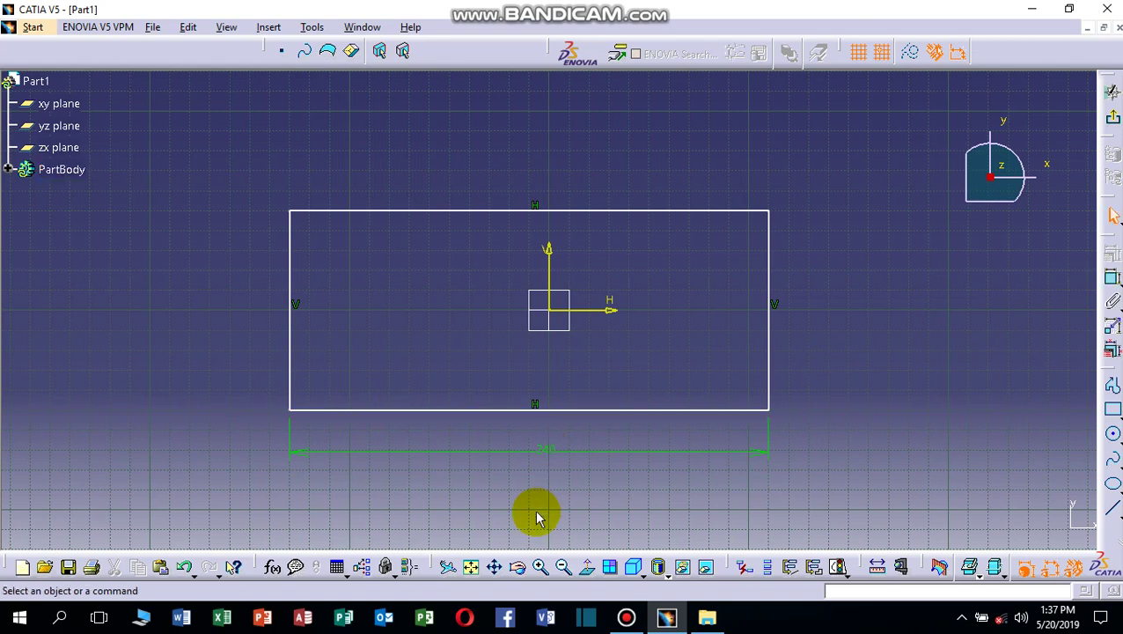
click(1112, 280)
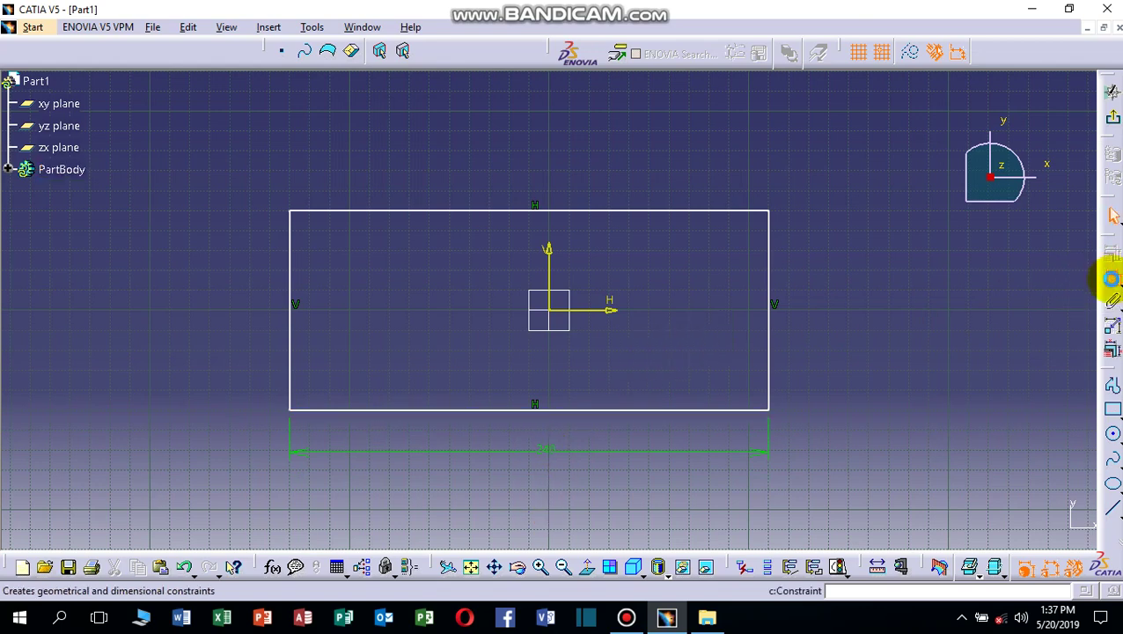
click(780, 327)
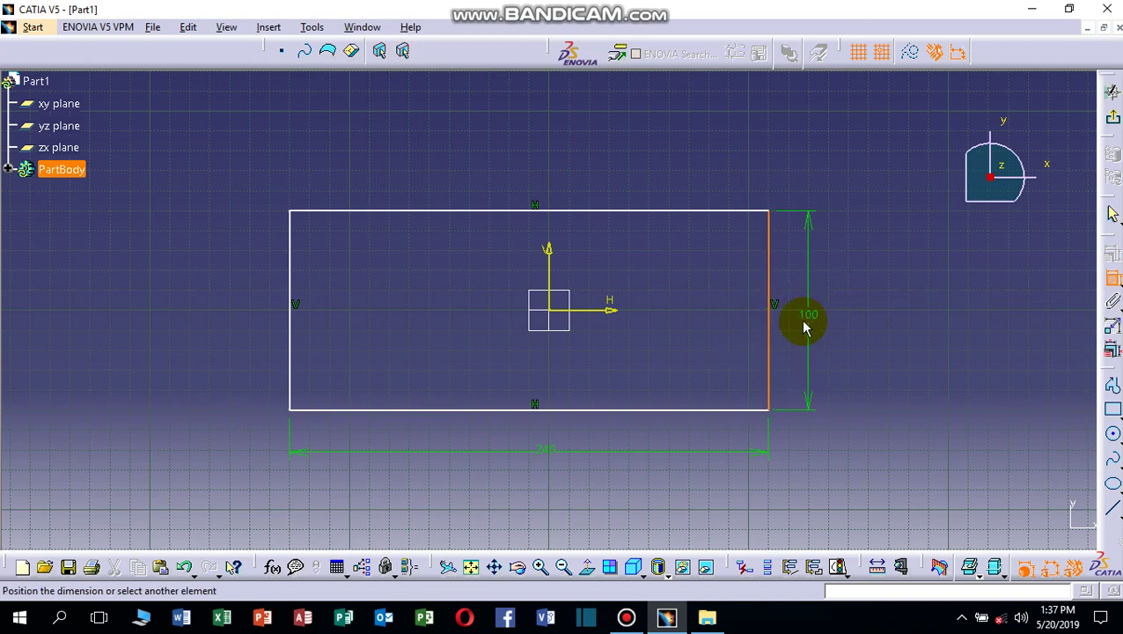
click(807, 353)
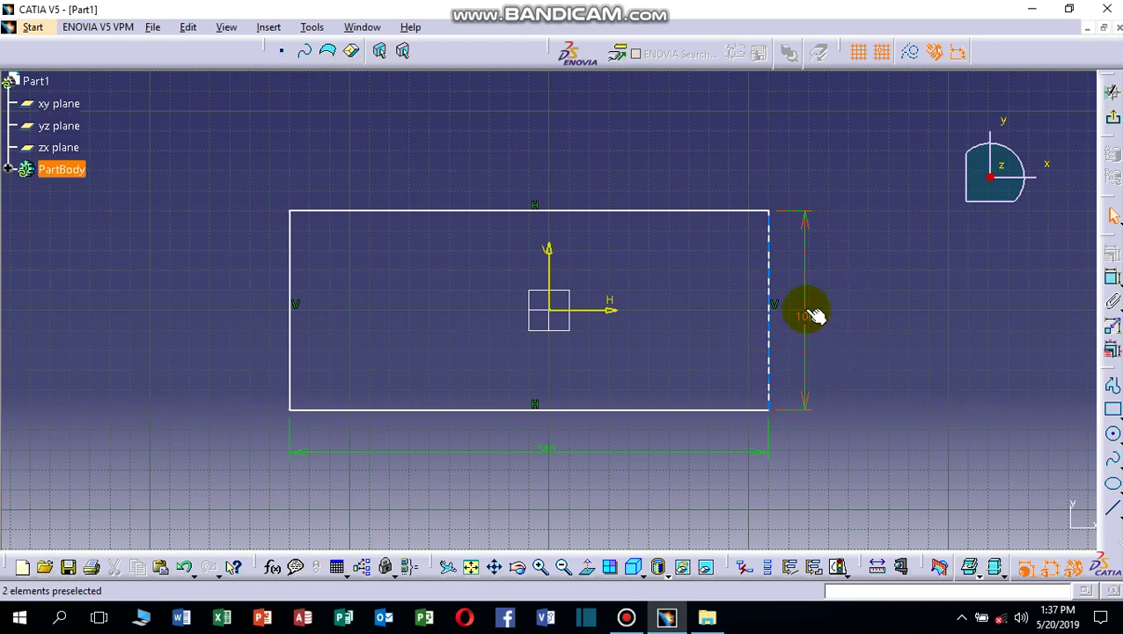
Step: Raise the bottom-edge dimension value from 240 mm to 250 mm using the spinner arrows
double_click(559, 454)
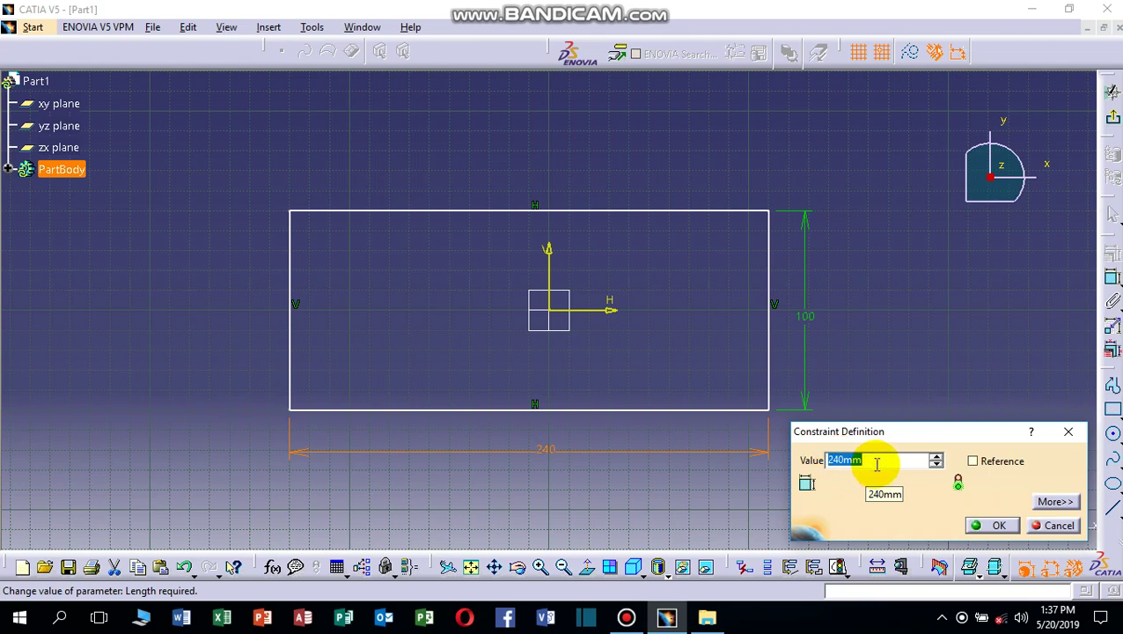
click(935, 458)
click(936, 458)
click(936, 458)
click(935, 458)
click(936, 457)
click(936, 457)
click(936, 457)
click(937, 458)
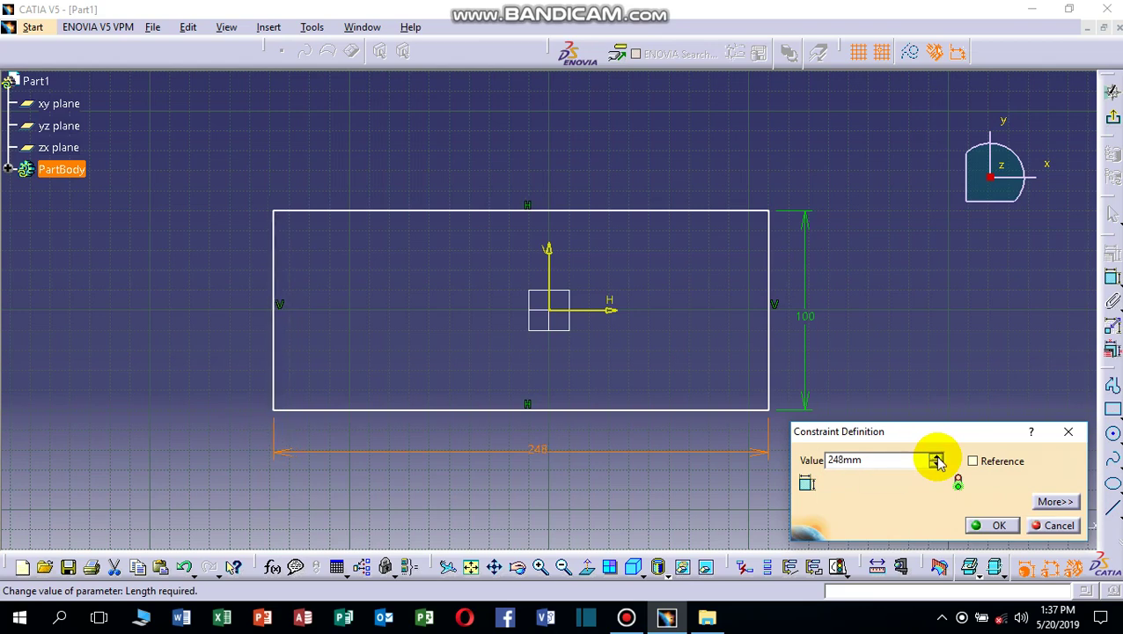
click(936, 458)
click(936, 457)
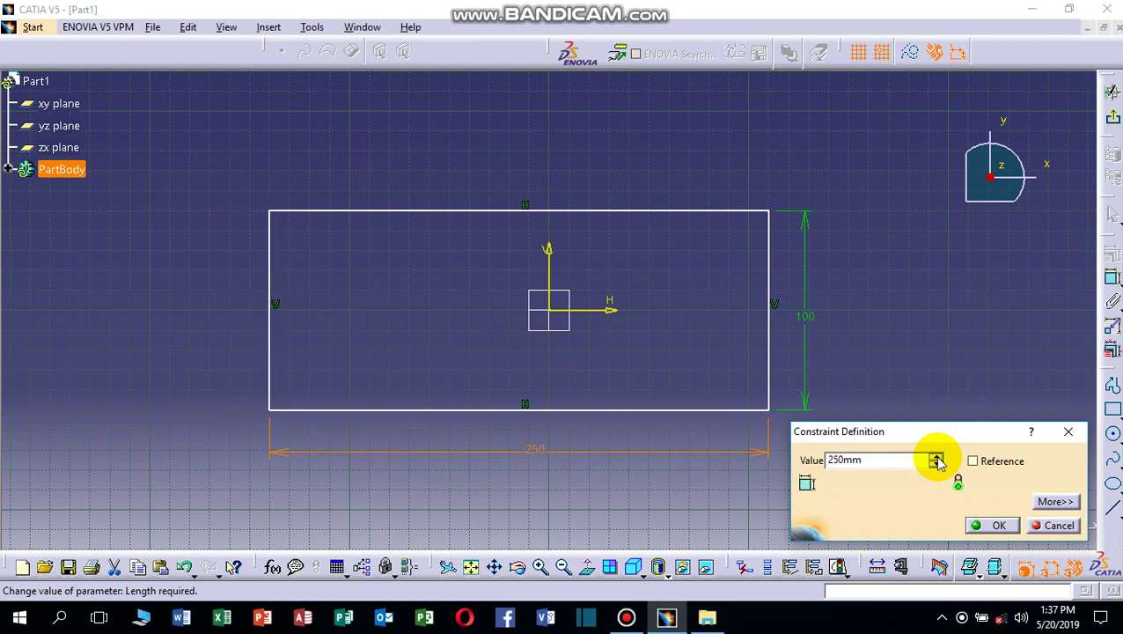
click(999, 526)
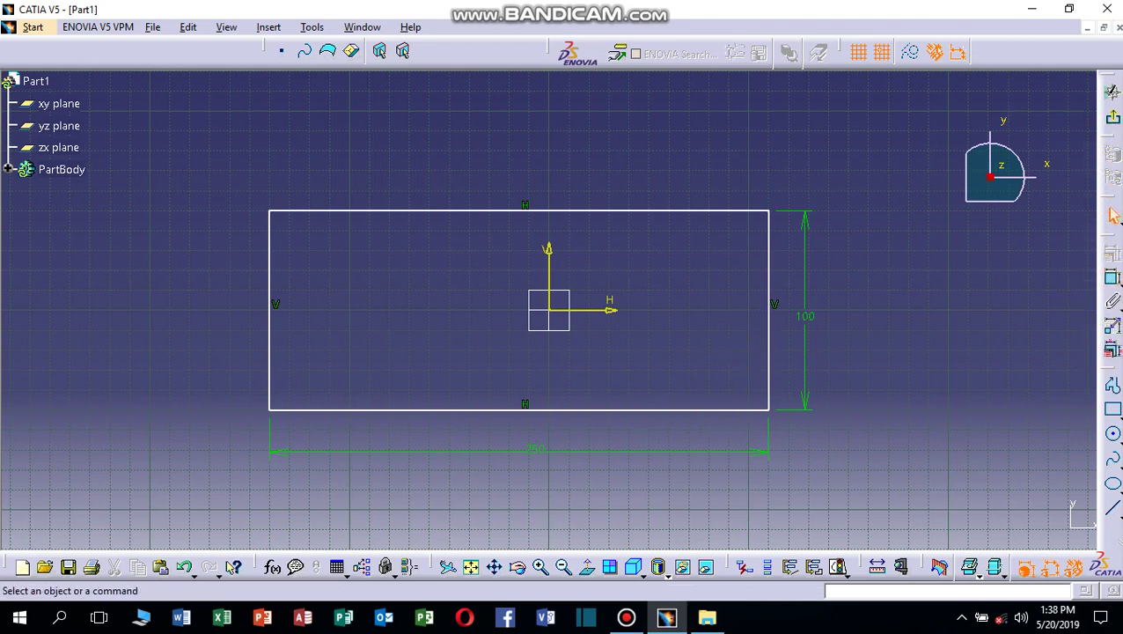
Step: Exit the sketcher and pad Sketch.1 to a length of 20 mm
click(1113, 121)
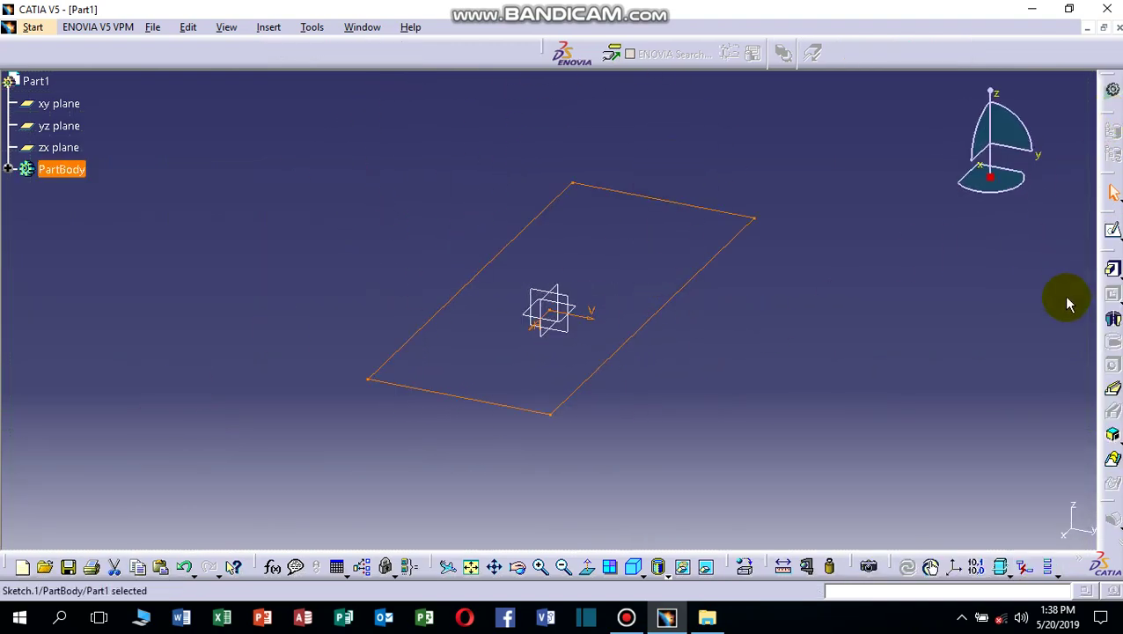
click(1114, 274)
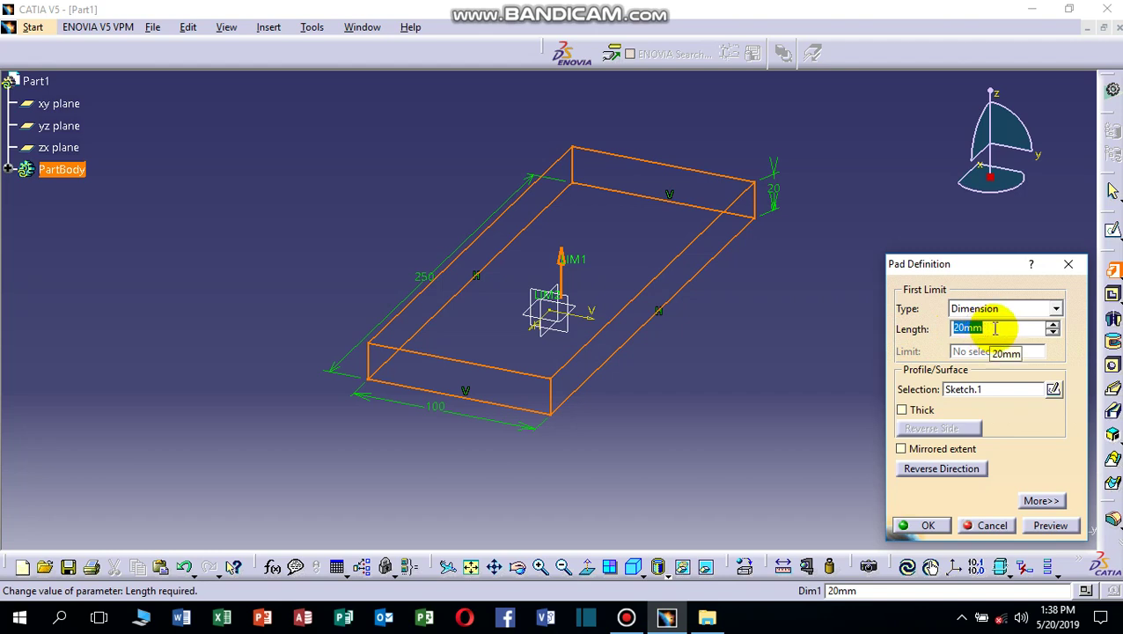
click(933, 526)
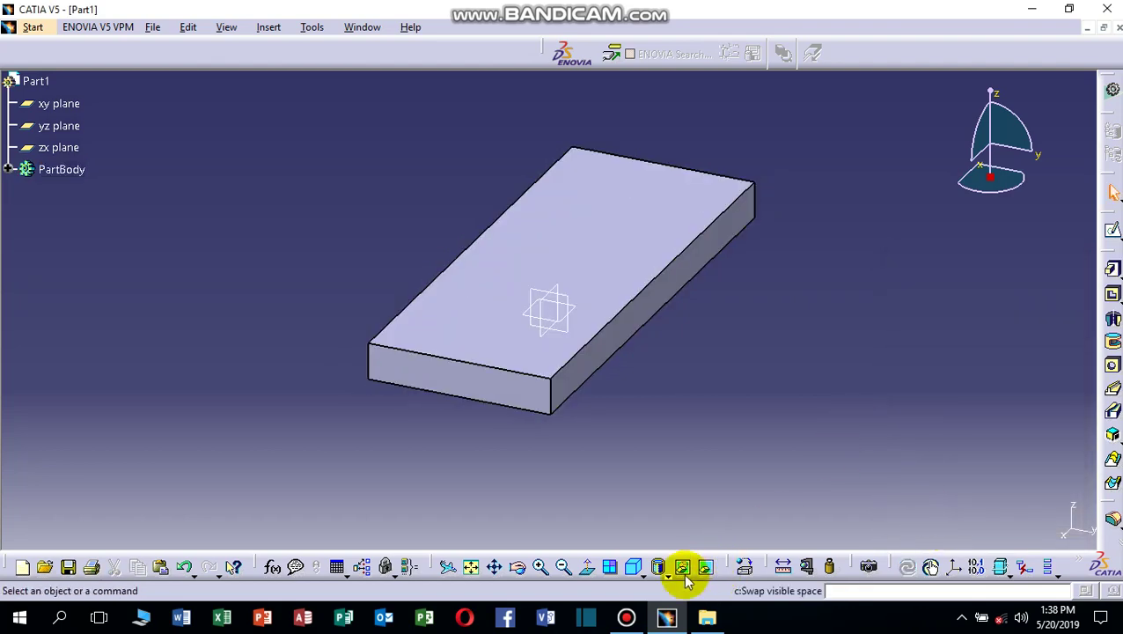
Step: Switch to the Rotate view tool to turn the finished block around
click(518, 566)
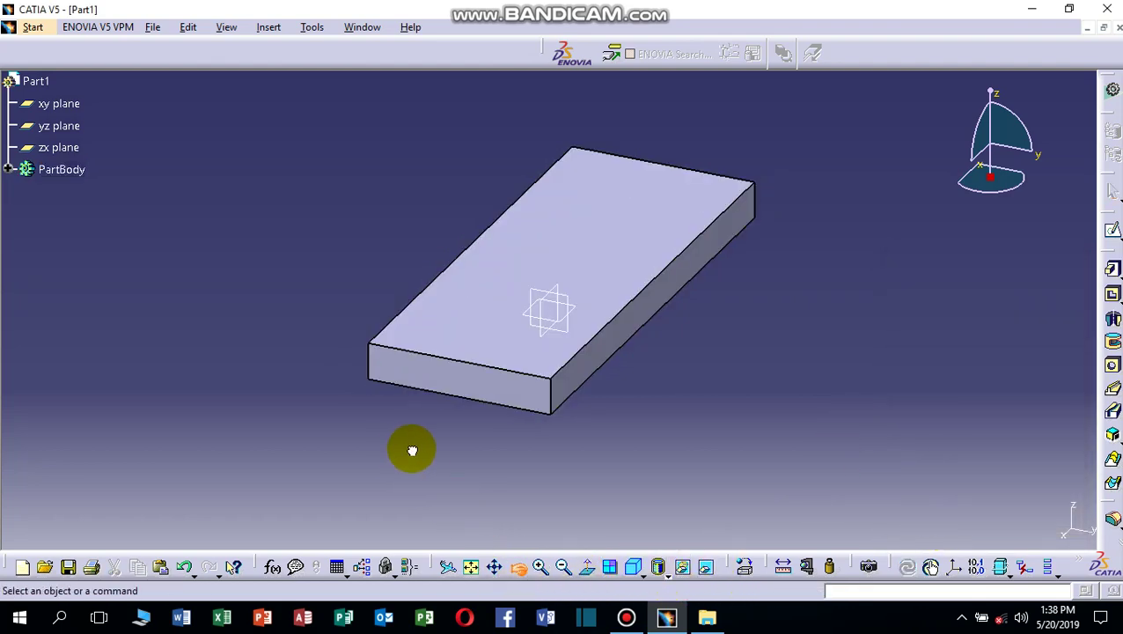